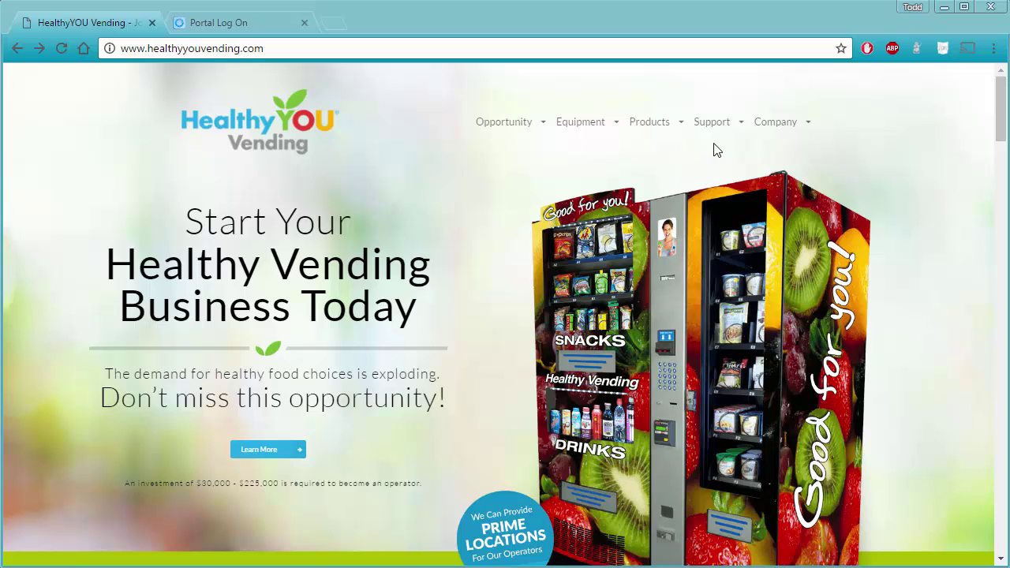
Open the Online Support Center page from the Support menu and scroll to the Support Center Login link.
mouse_move(720, 131)
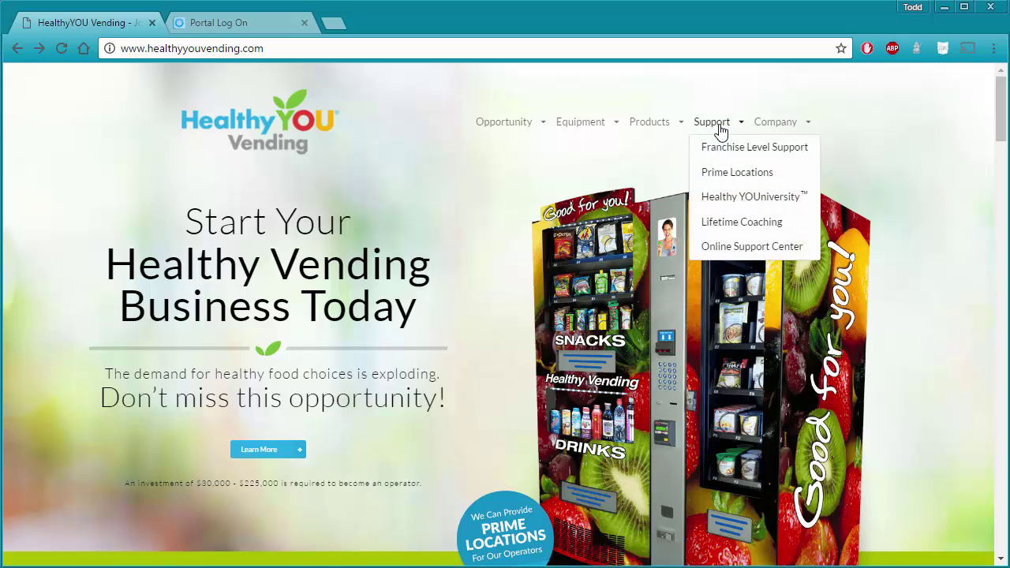
click(734, 248)
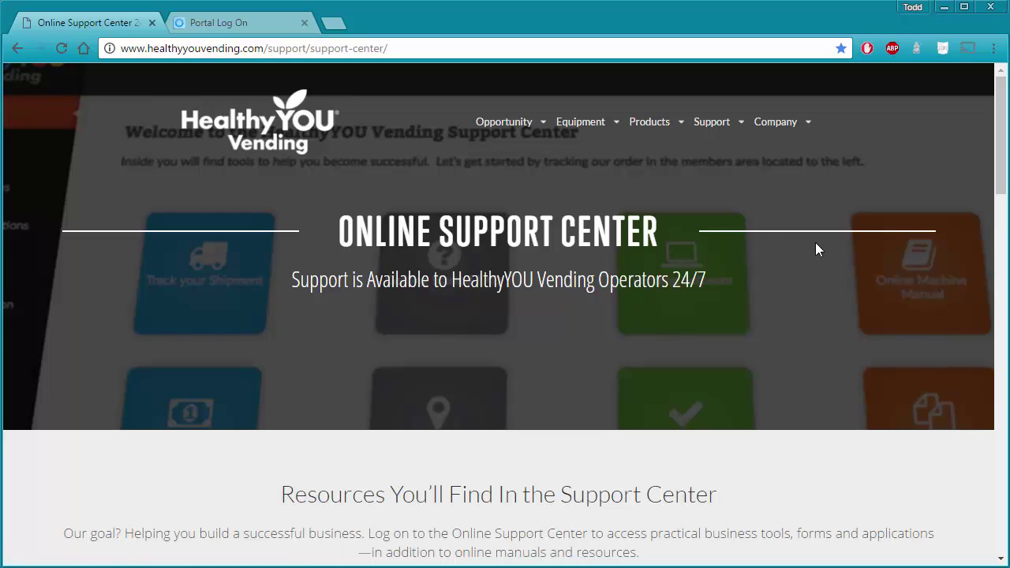
scroll(986, 237, down, 10)
scroll(990, 323, down, 2)
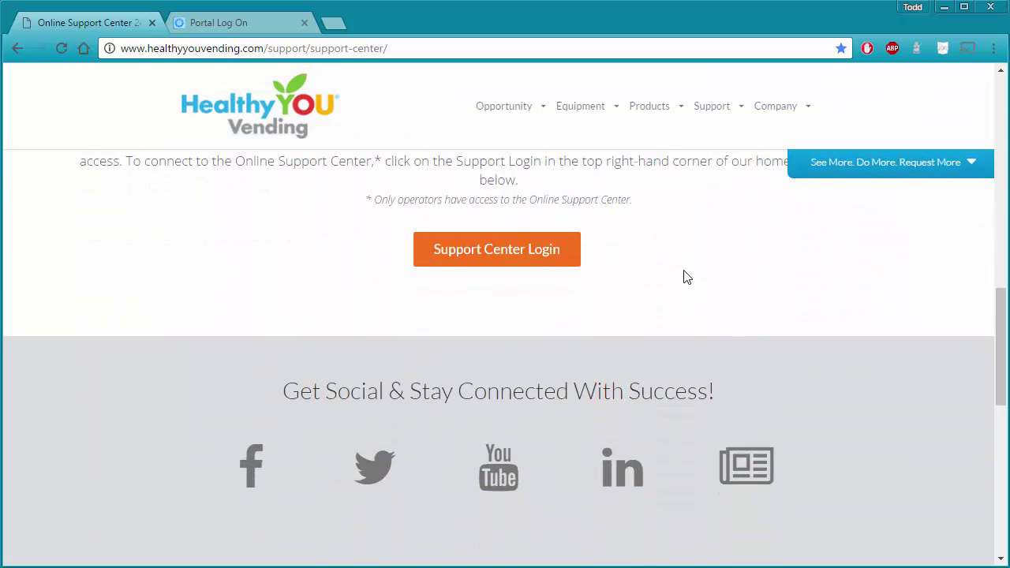
Open the member support portal in a new tab and go to the Vending Software downloads page.
click(509, 257)
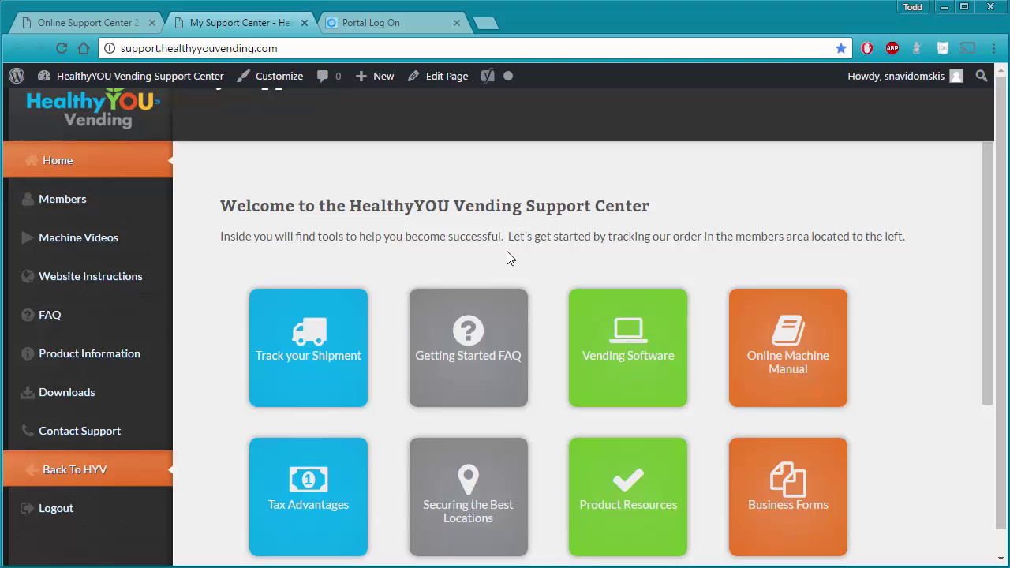
click(614, 364)
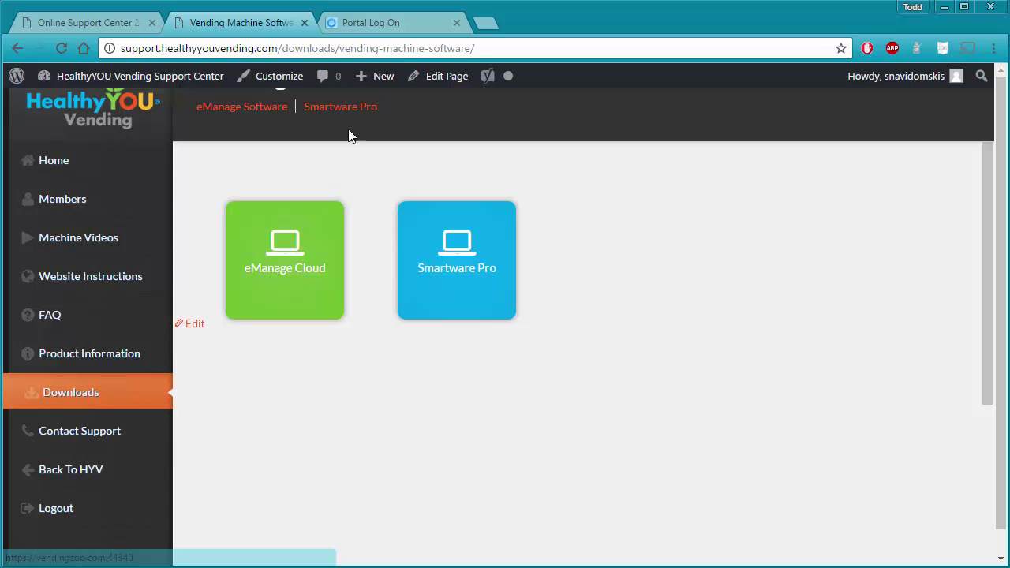
Bookmark the Portal Log On sign-in page as 'Portal Log On' in the Vending folder.
click(386, 26)
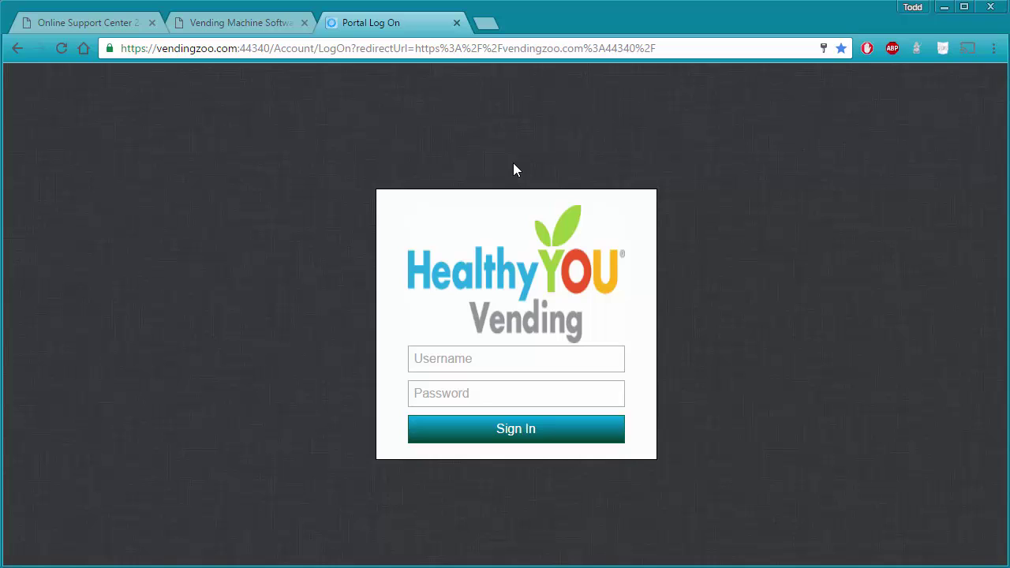
click(843, 49)
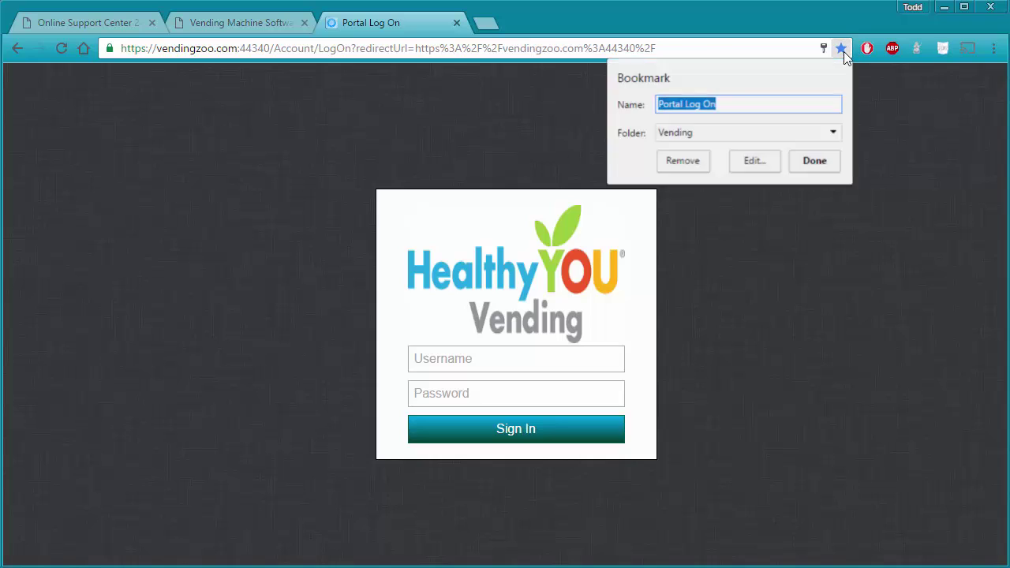
click(822, 169)
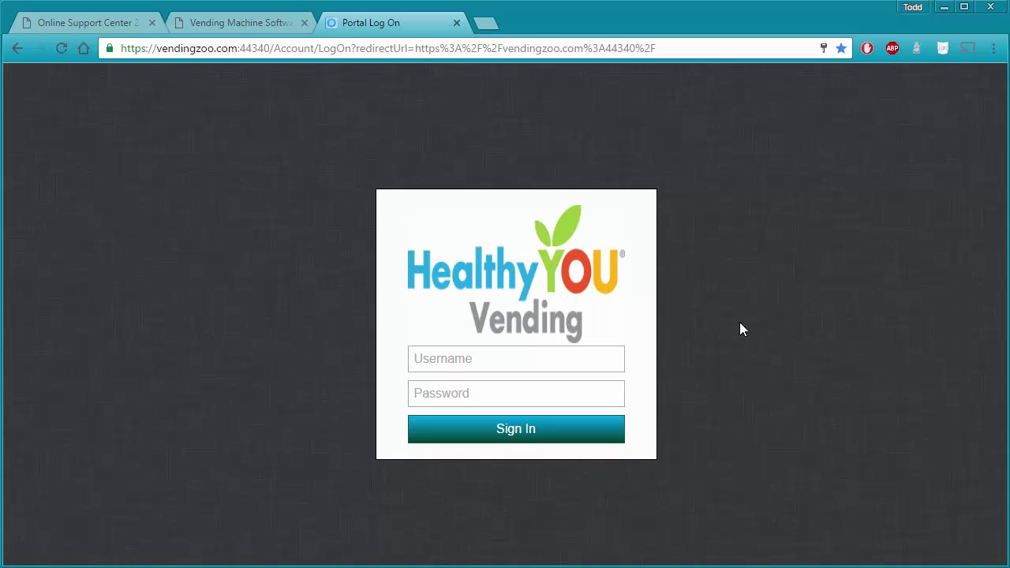
Enter a partial e-mail username and the account password, then submit, triggering an incorrect-login error.
click(568, 360)
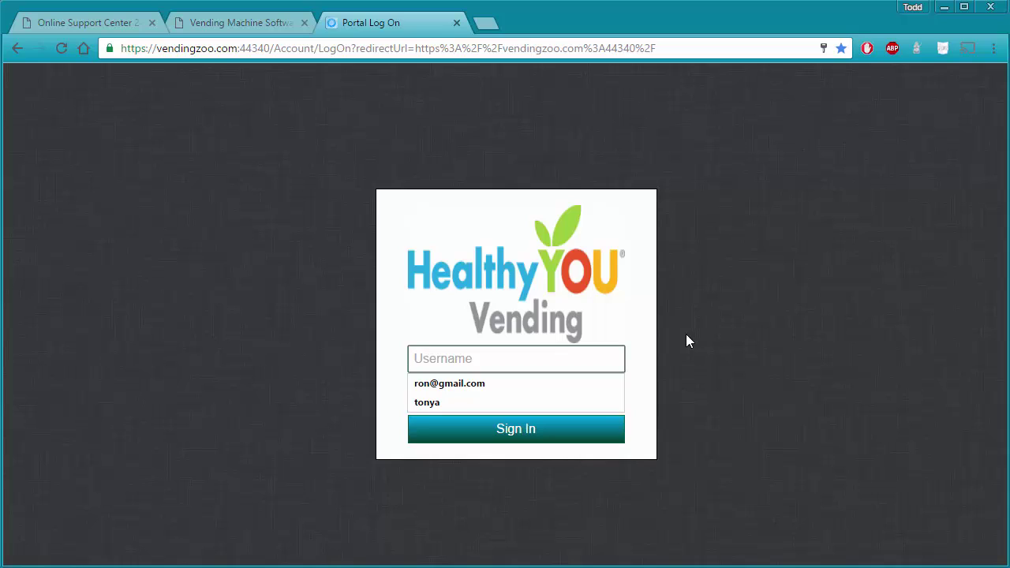
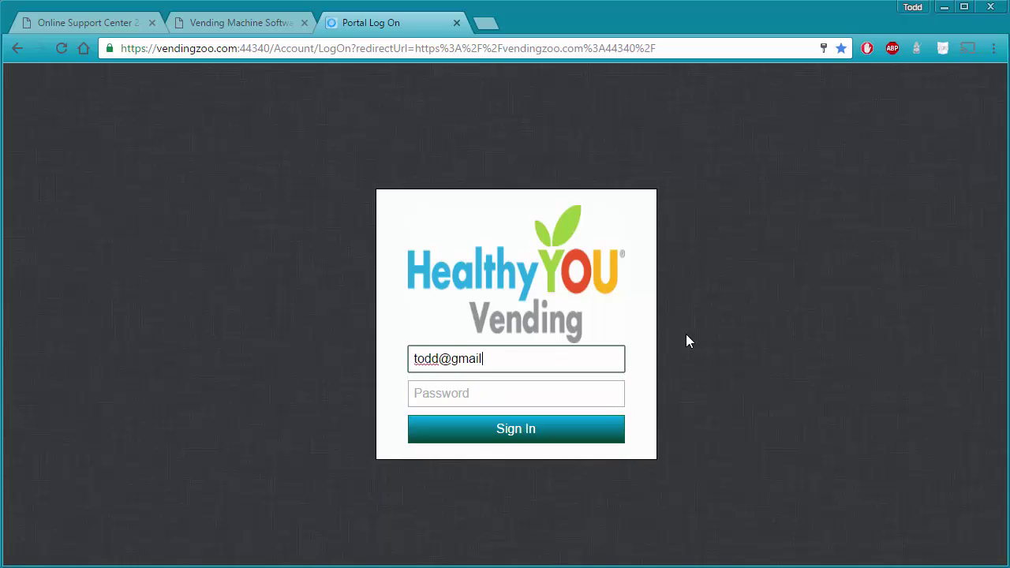
key(Tab)
text(•••••••)
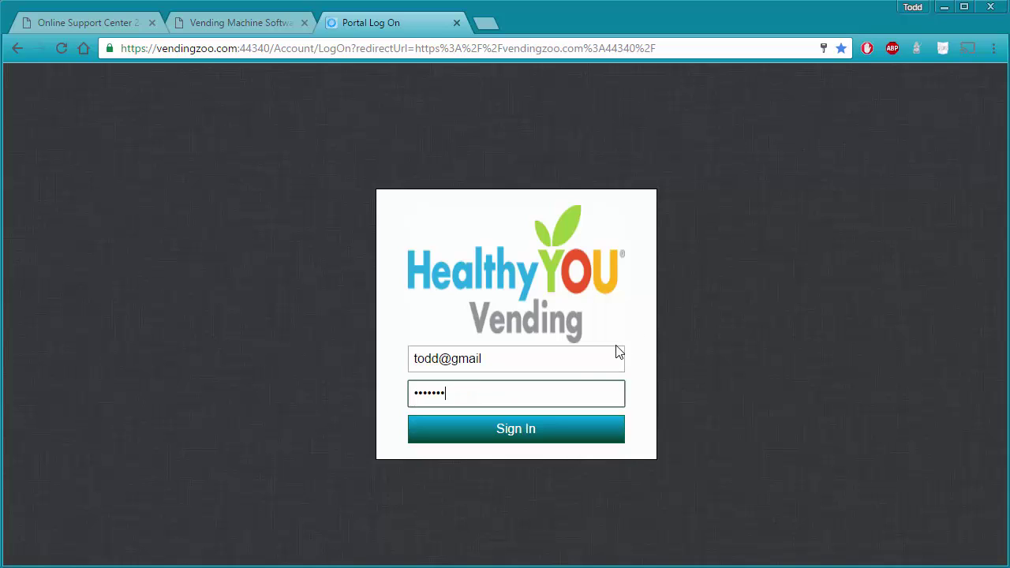
click(540, 429)
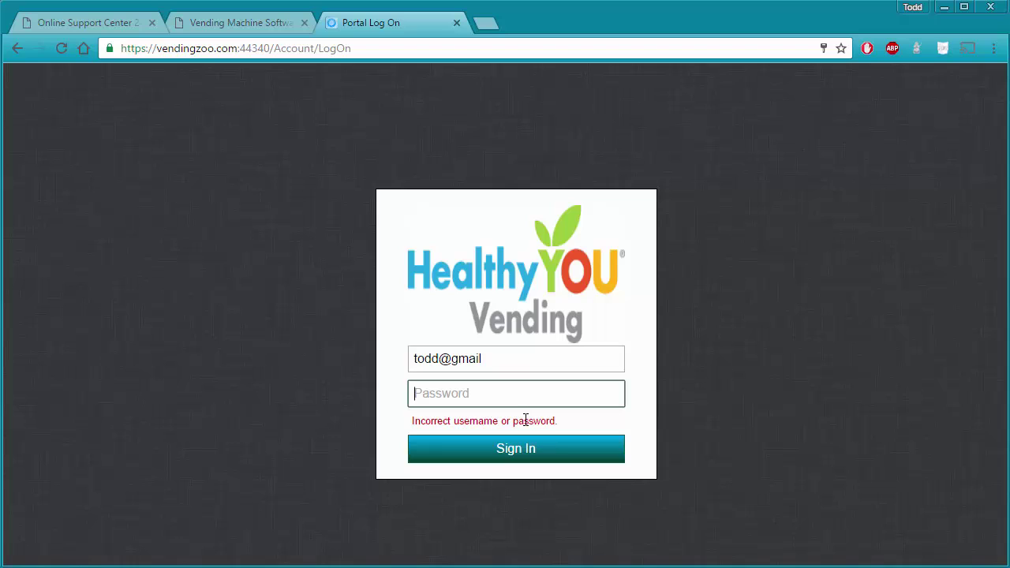
Complete the username by appending '.com' and re-enter the account password.
click(530, 362)
text(.com)
key(Tab)
text(*******)
Submit the corrected credentials to reach the VZ Portal home listing Toucan 1.0 and Toco 1.0.
click(532, 447)
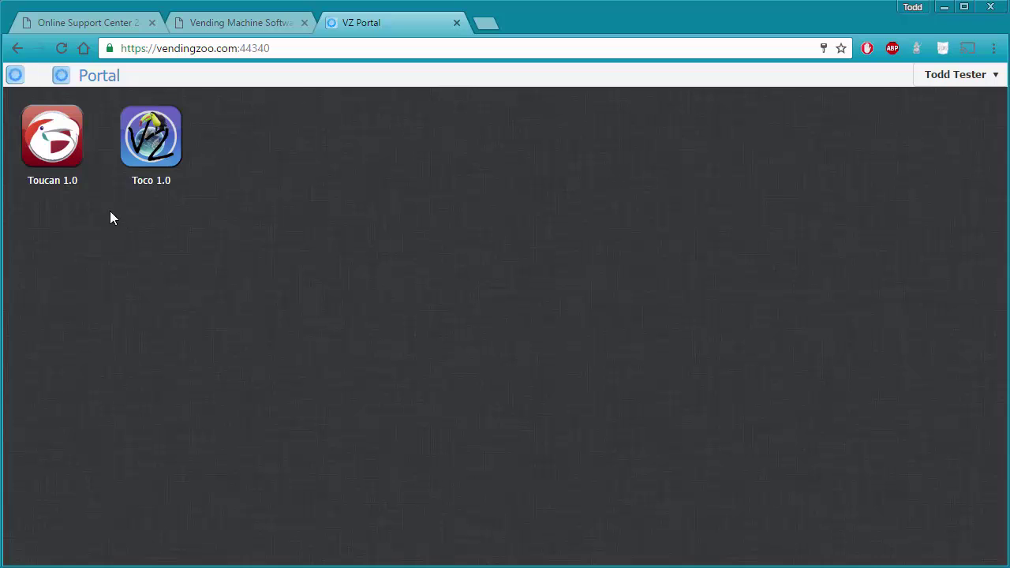
Launch Toucan 1.0 and Toco 1.0 in separate tabs, ending on the Toucan home page.
click(55, 153)
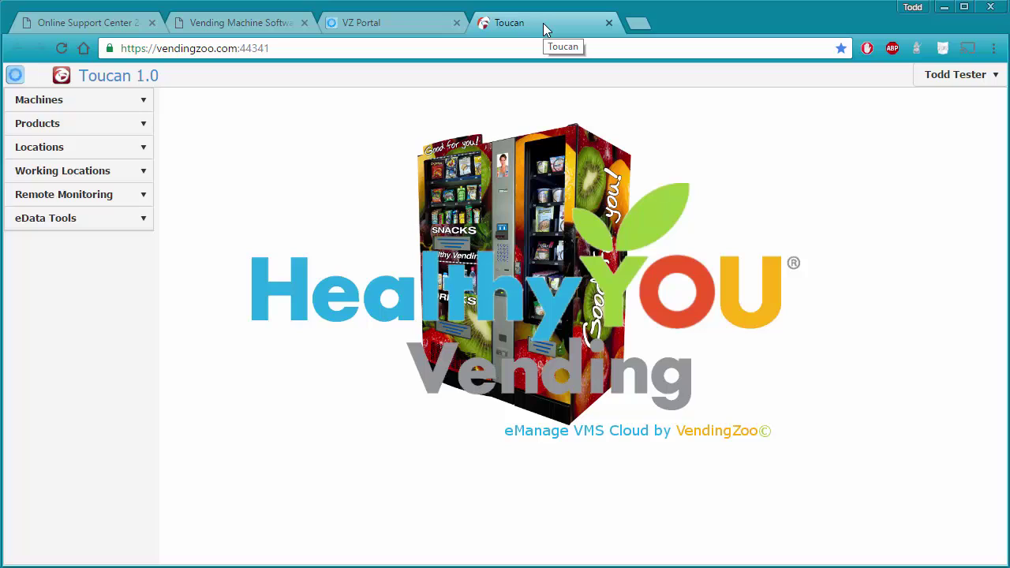
click(363, 23)
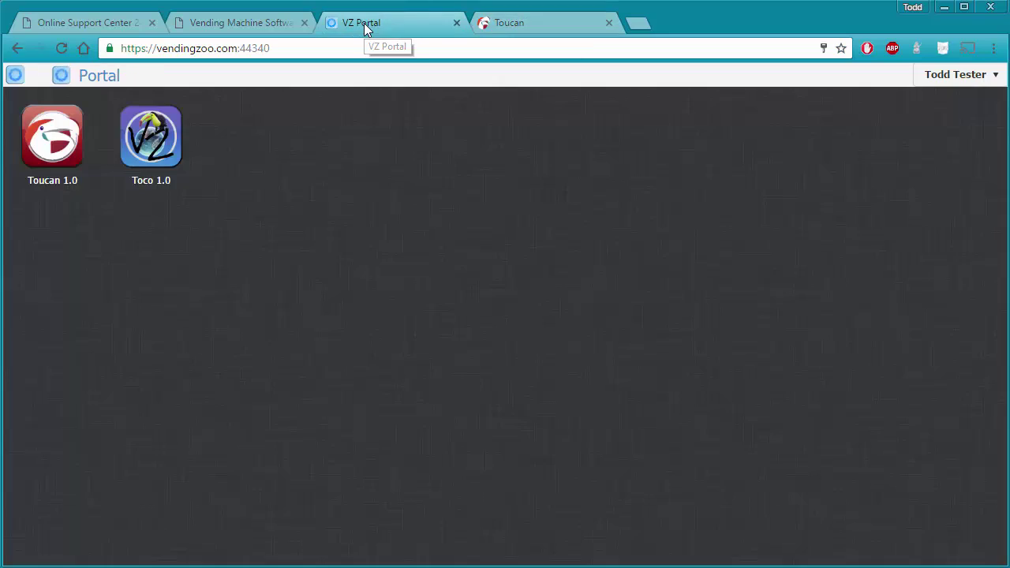
click(157, 148)
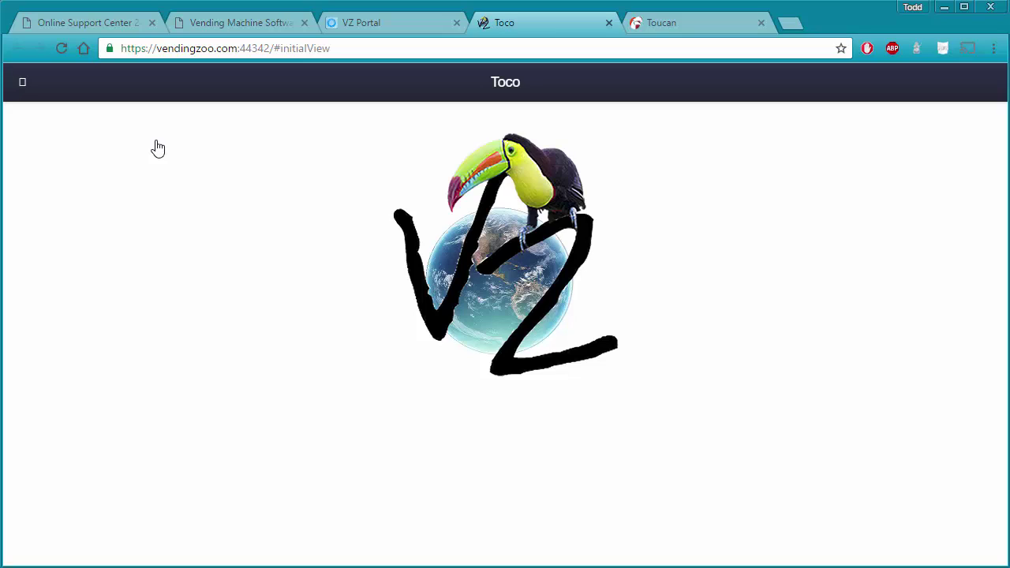
click(658, 26)
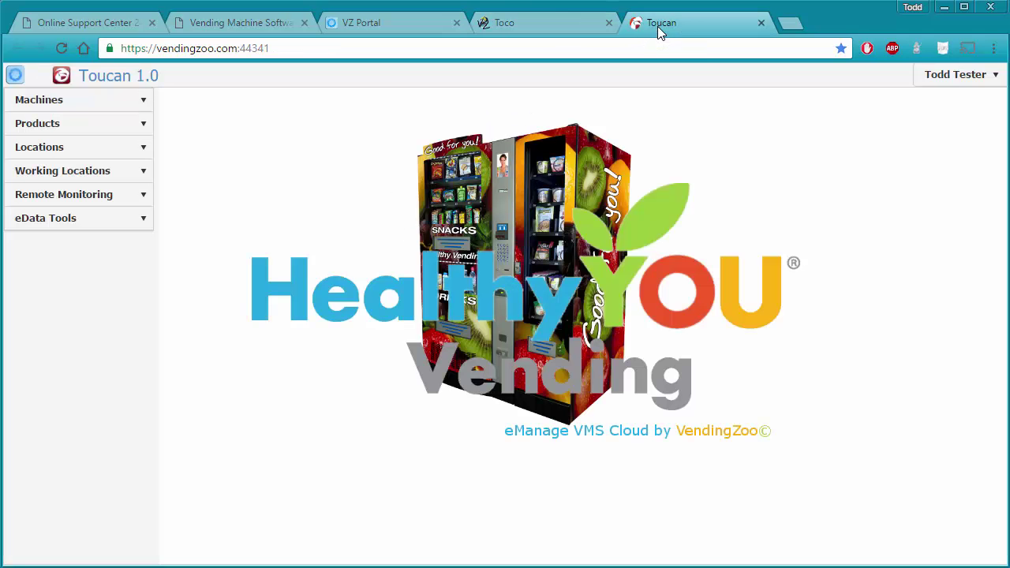
Close the Toucan, Toco and VZ Portal tabs to return to the Vending Machine Software page.
click(761, 23)
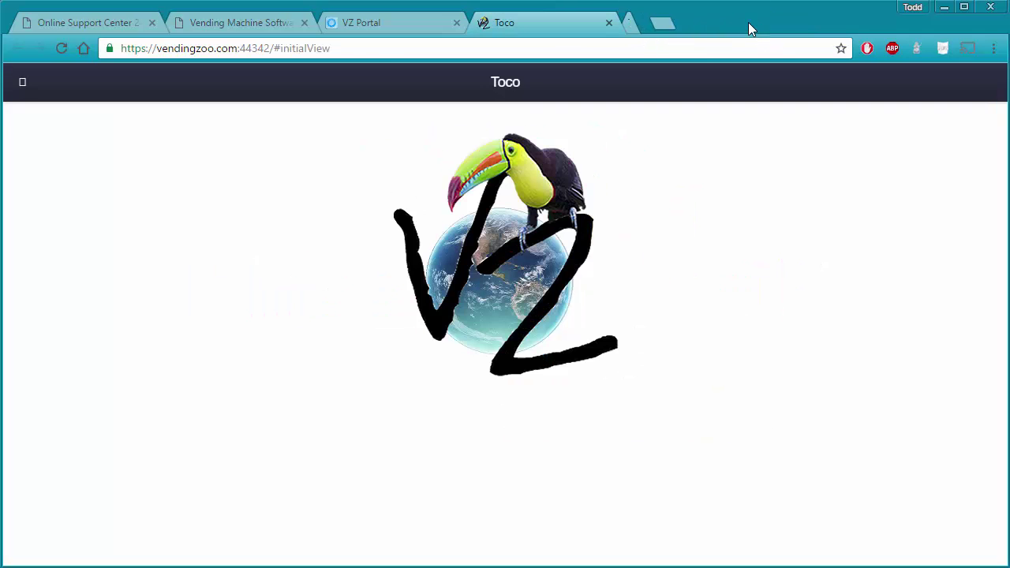
click(609, 25)
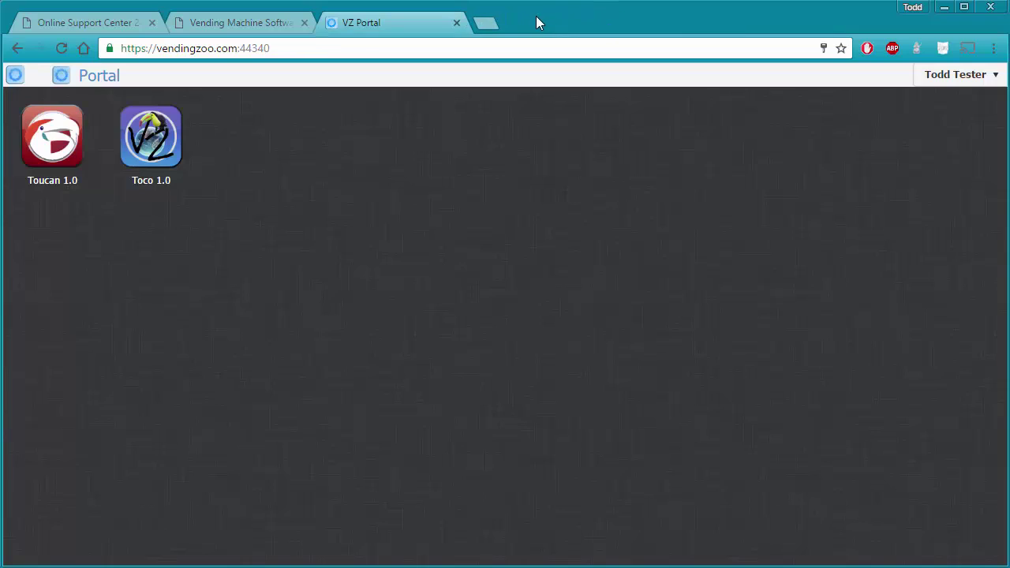
click(457, 24)
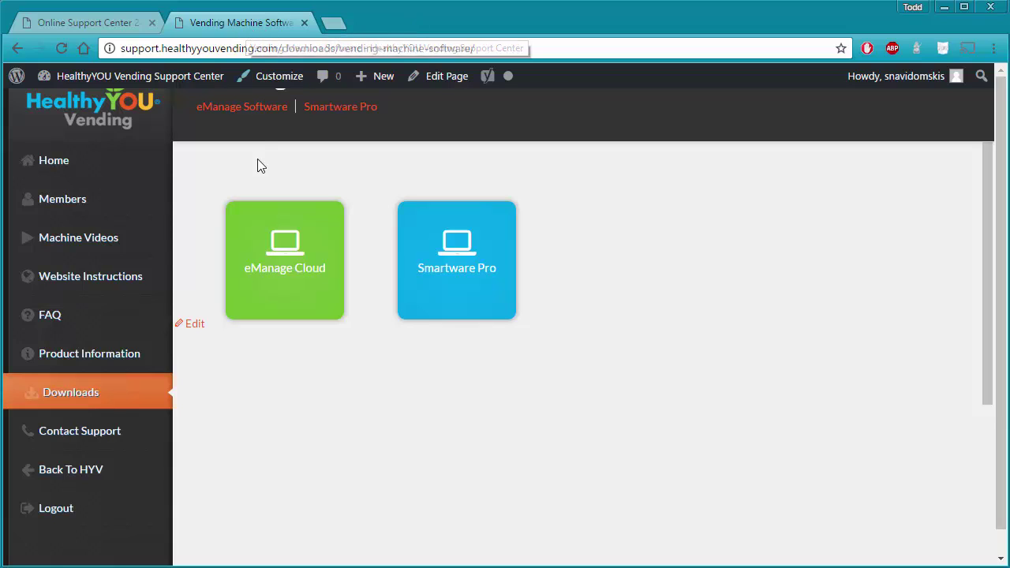
Open the VZ Portal home again via the eManage Cloud tile on the downloads page.
click(286, 274)
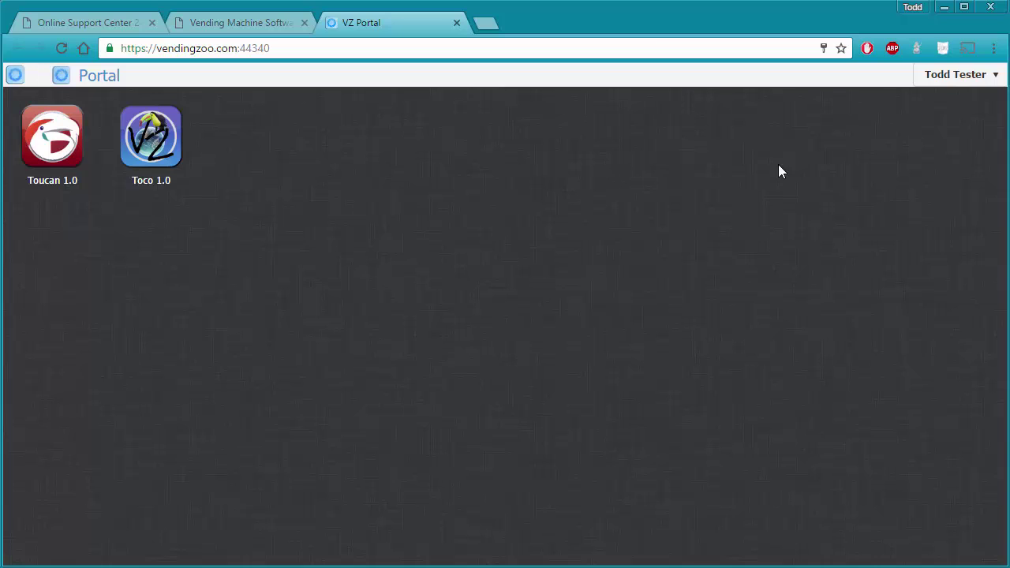
Sign out from the user menu, close the log-on tab, relaunch eManage Cloud and sign in again.
click(953, 76)
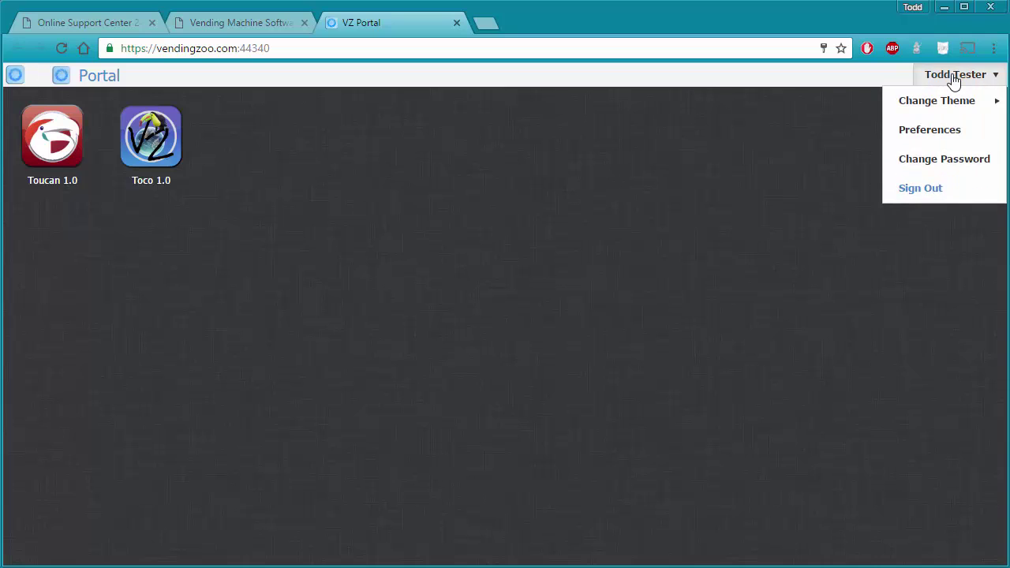
click(933, 193)
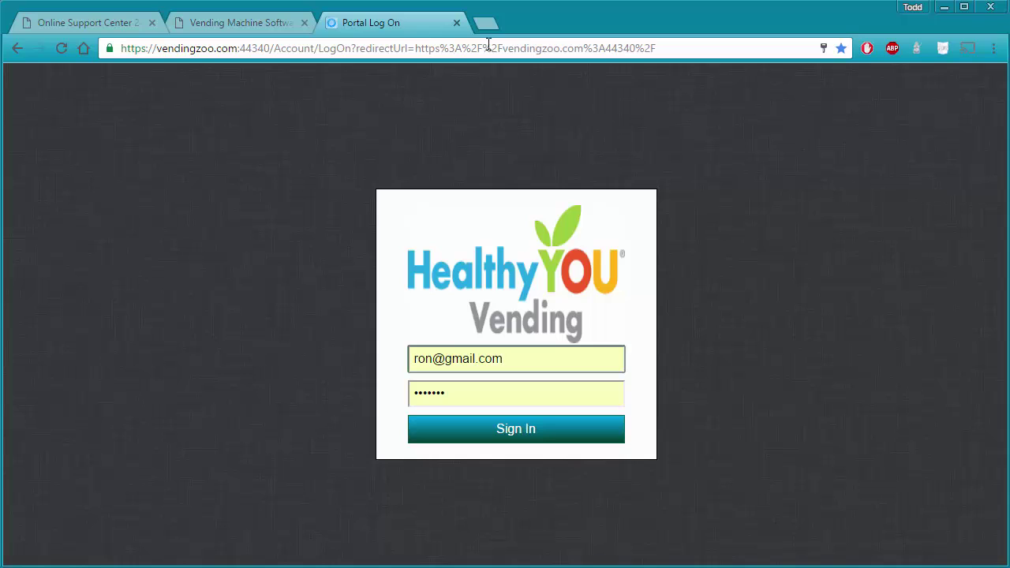
click(456, 23)
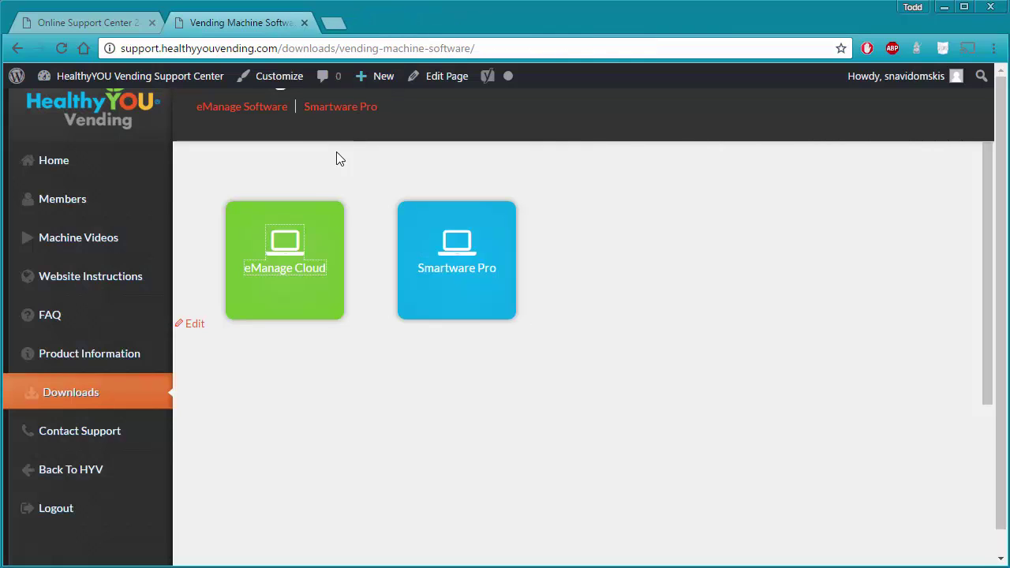
click(281, 271)
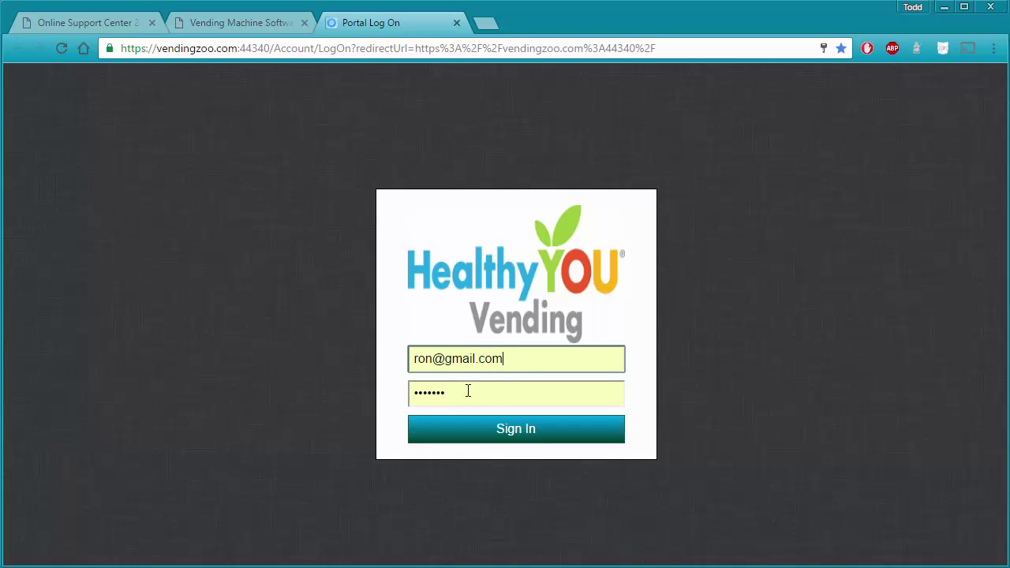
click(514, 429)
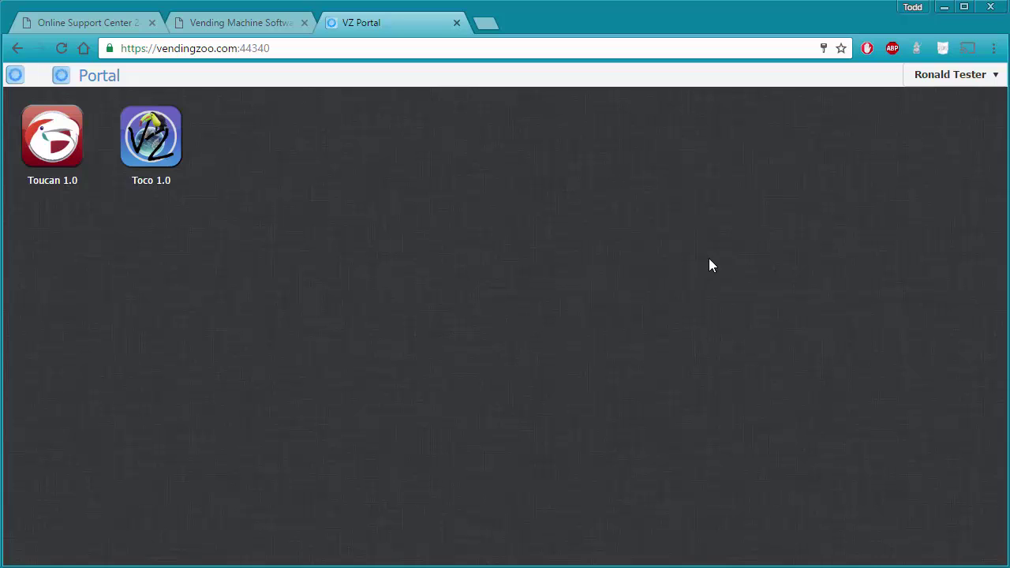
Fill the Change Password form with the current password and mismatched new and confirm passwords.
click(947, 80)
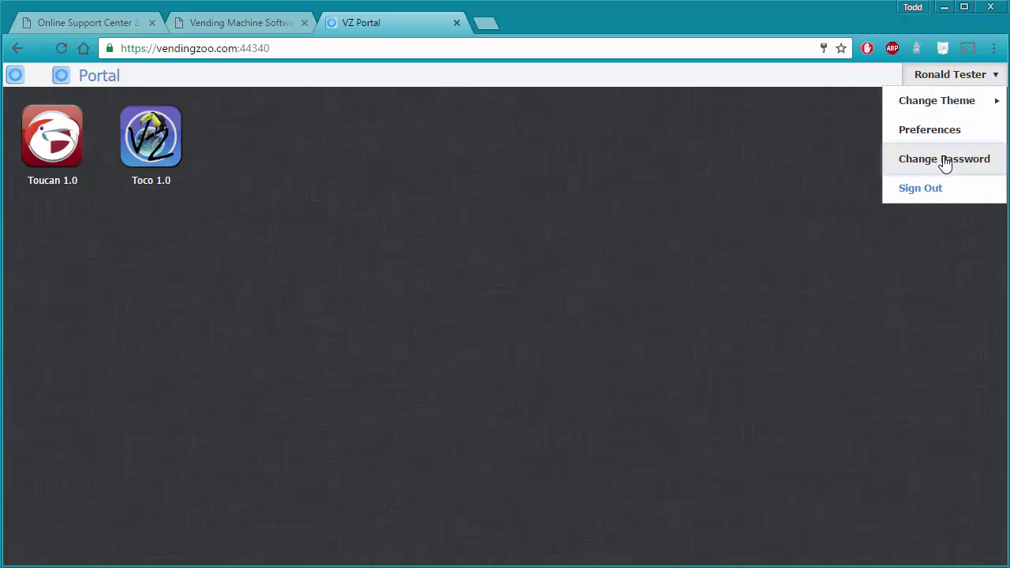
click(945, 162)
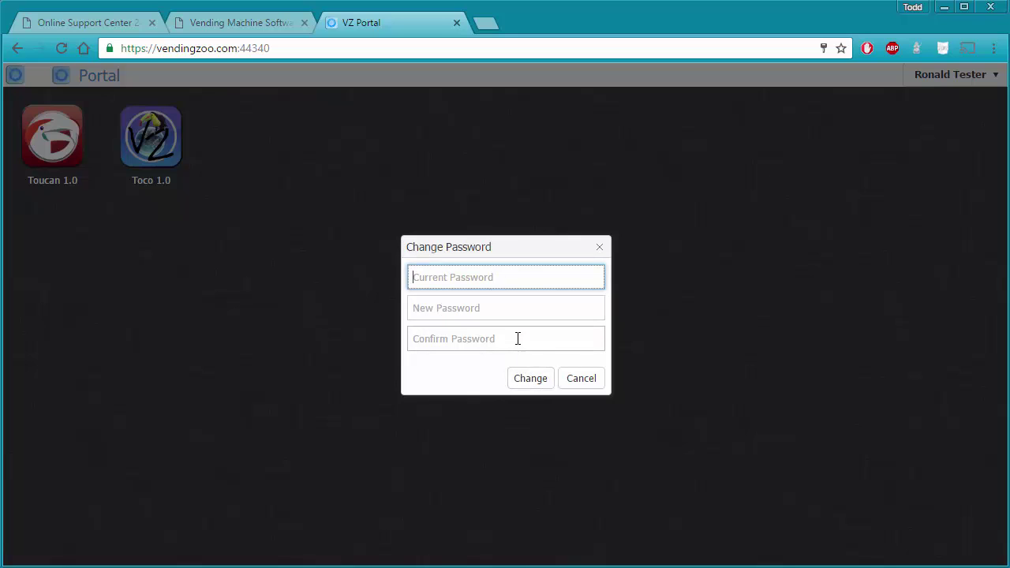
click(504, 309)
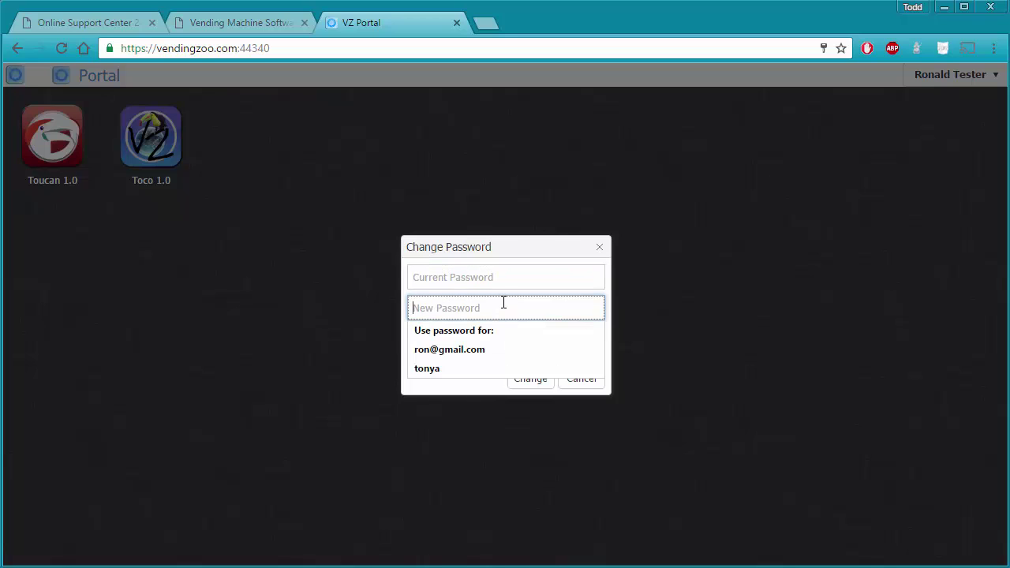
click(506, 284)
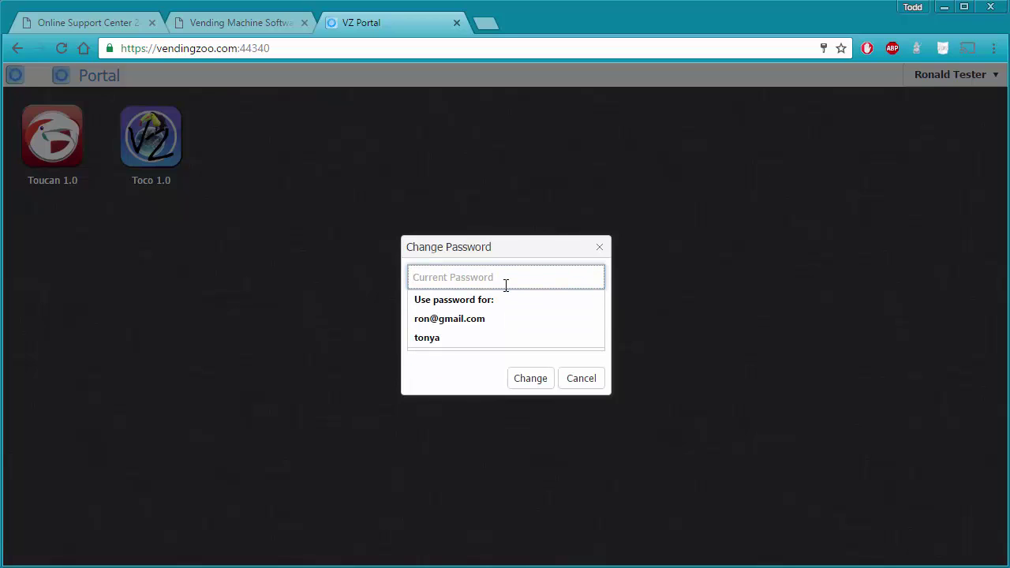
text(•••••••••)
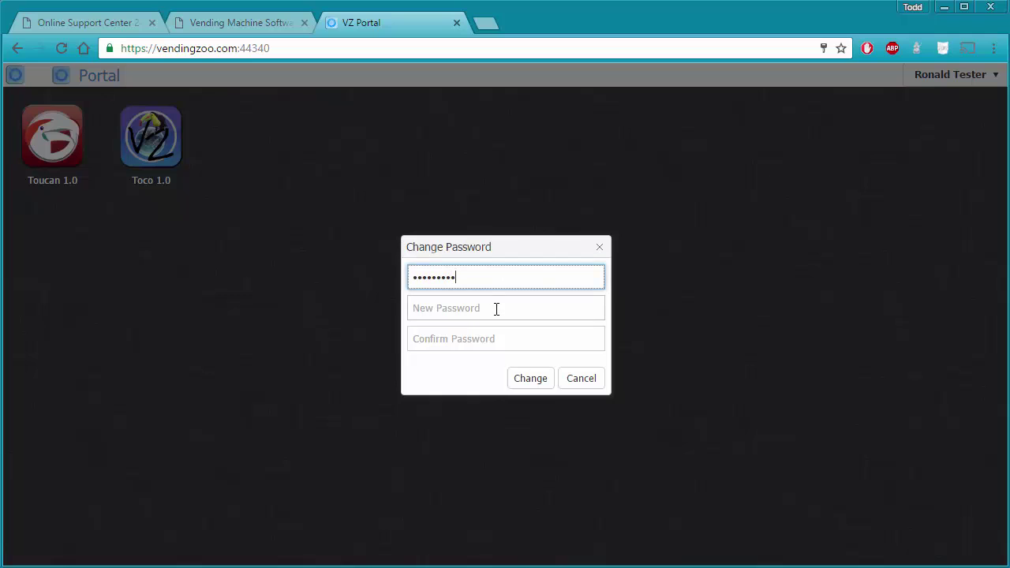
click(496, 308)
text(•••••)
click(492, 339)
text(•••••••••)
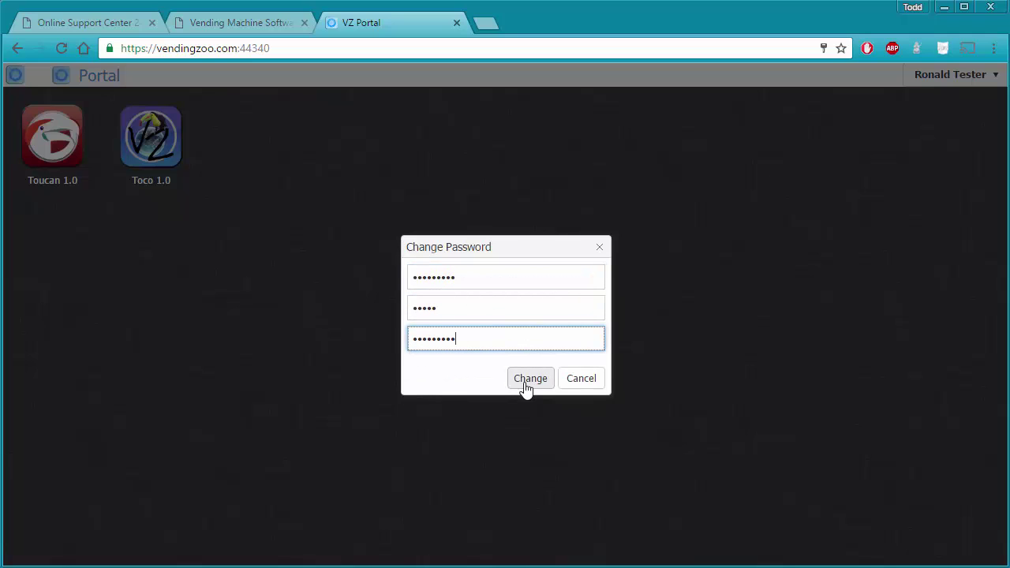
Submit the change, get the passwords-don't-match error, and cancel the form.
click(531, 383)
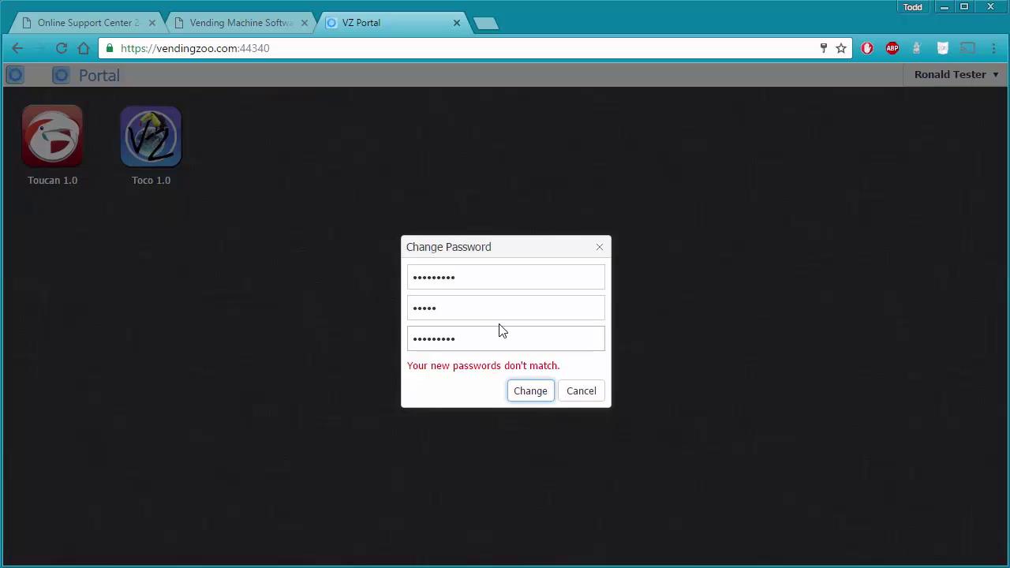
click(444, 277)
click(580, 394)
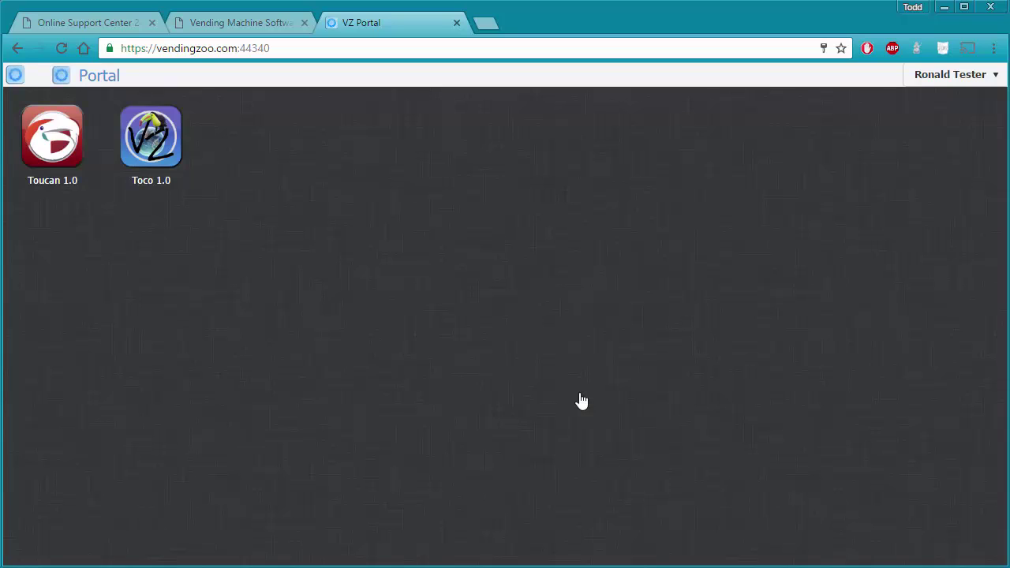